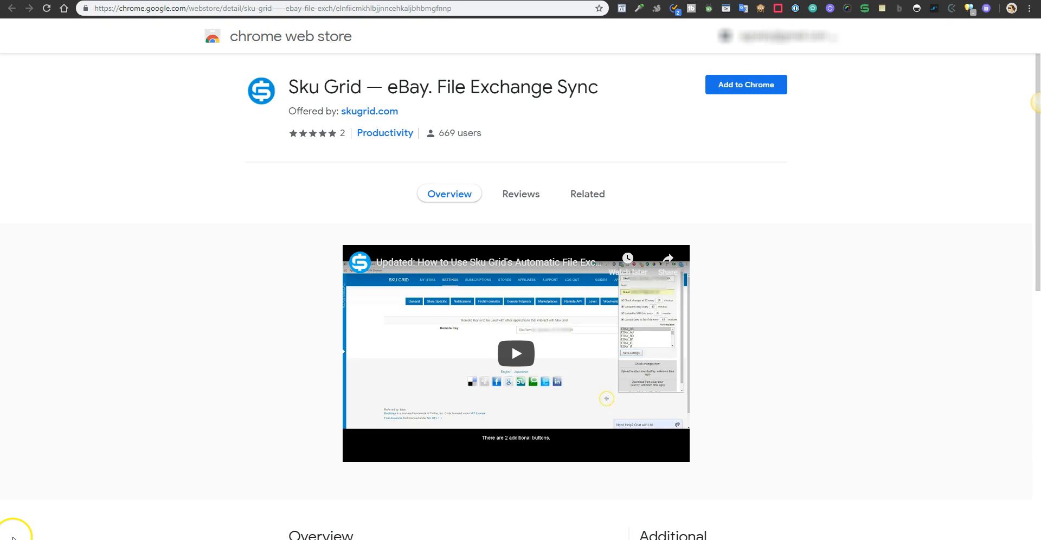
- Add the Sku Grid eBay File Exchange Sync extension to Chrome and dismiss the installation notice
click(715, 89)
click(538, 115)
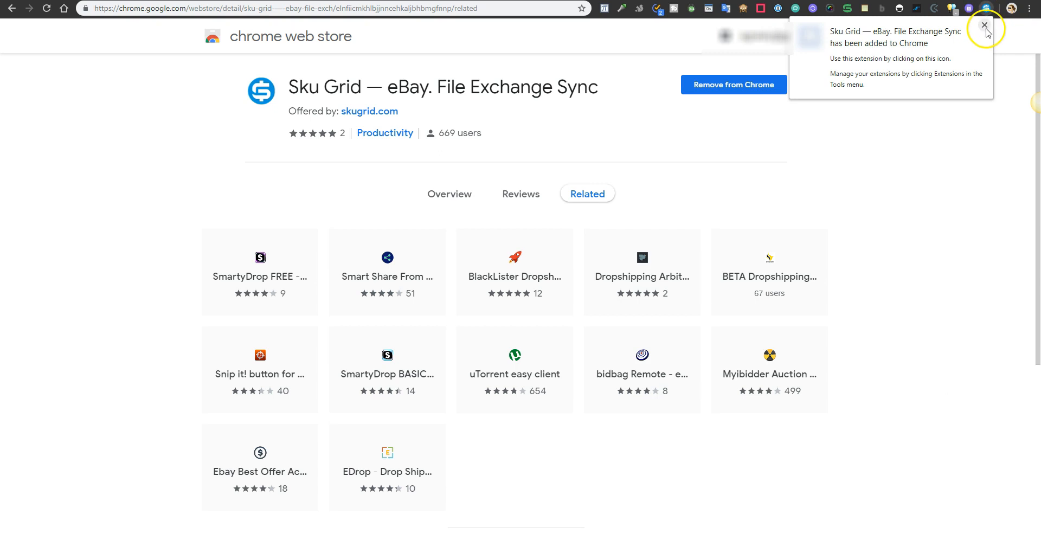
click(985, 27)
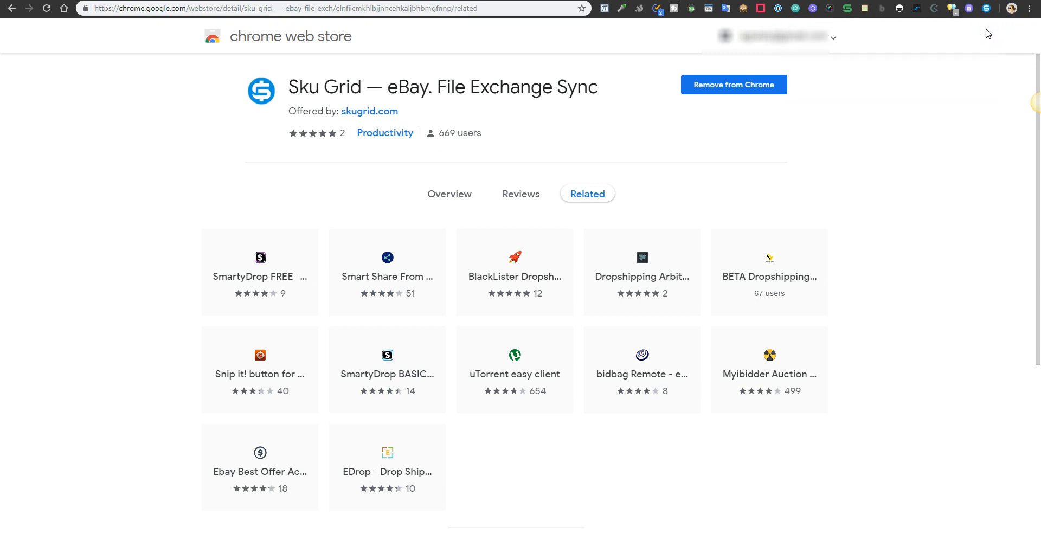
- Log in to Sku Grid with the account username and password
click(426, 77)
text(user)
key(Tab)
text(*********)
click(399, 148)
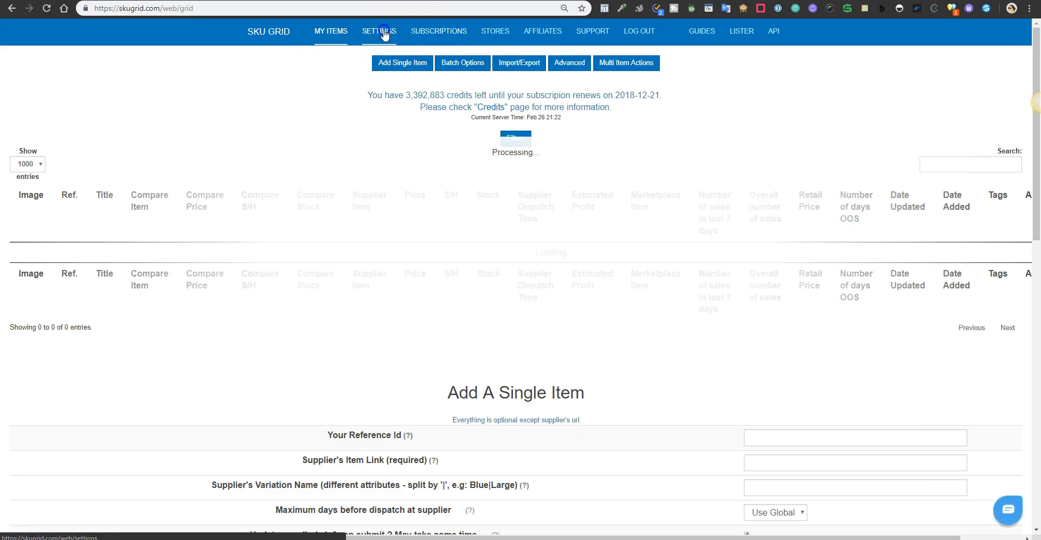
- Open the Remote API settings page and copy the remote key
click(383, 31)
click(615, 80)
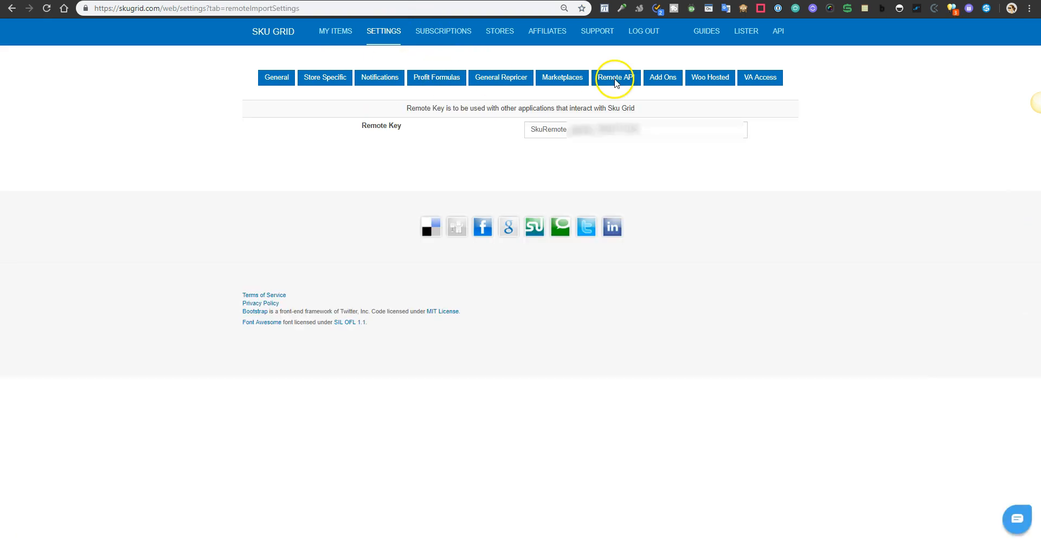
double_click(616, 128)
right_click(616, 127)
click(645, 167)
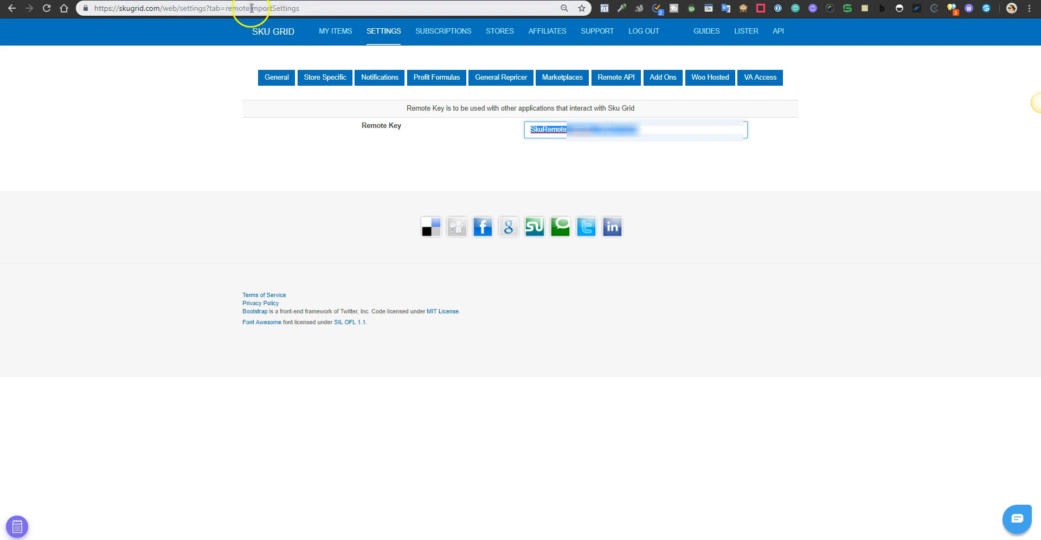
- Open the Sku Grid extension and paste the remote key into its SKUGrid remote key field
click(986, 8)
click(952, 40)
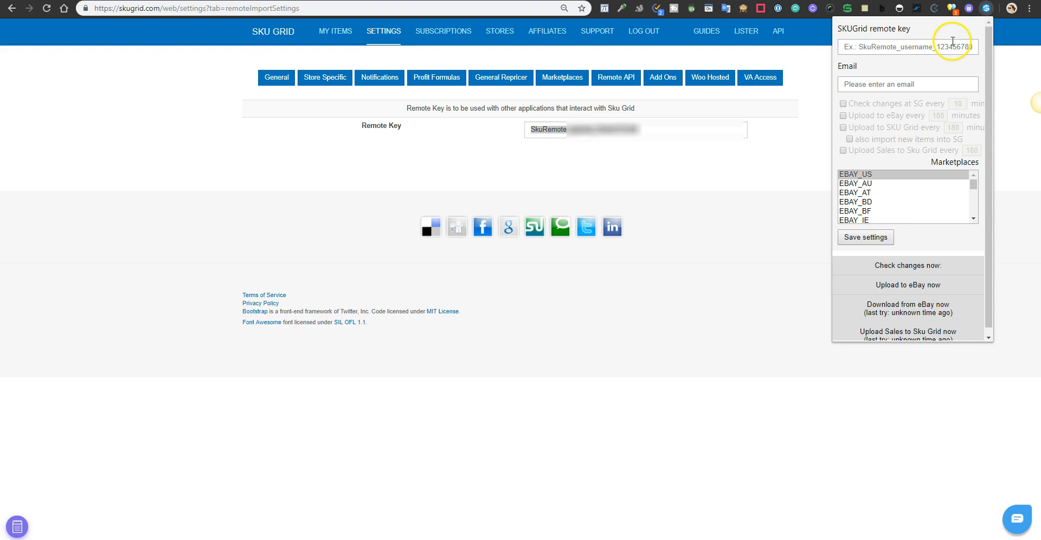
right_click(925, 44)
click(949, 132)
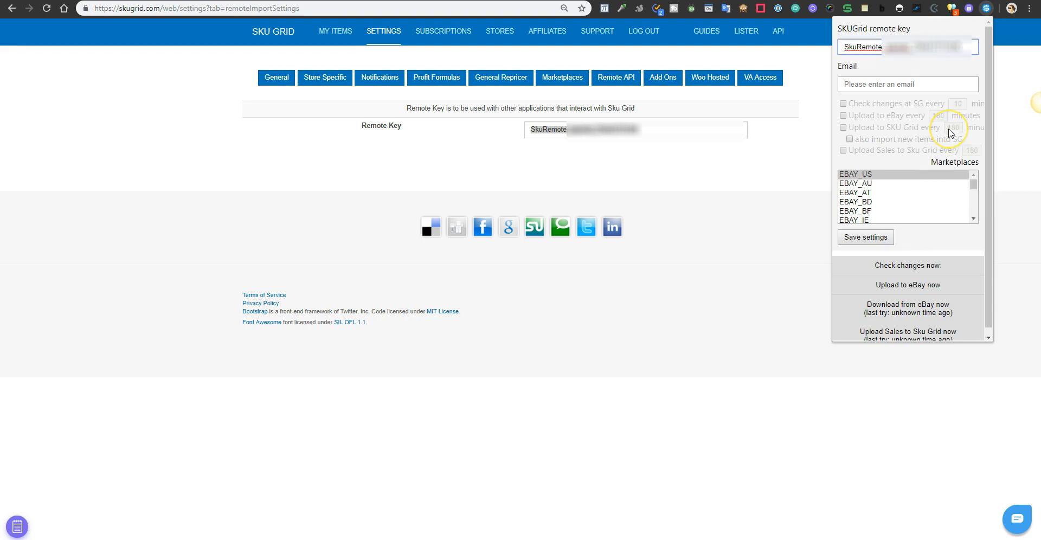
click(851, 46)
click(962, 48)
- Enter the account e-mail address in the extension's Email field
click(951, 88)
text(...)
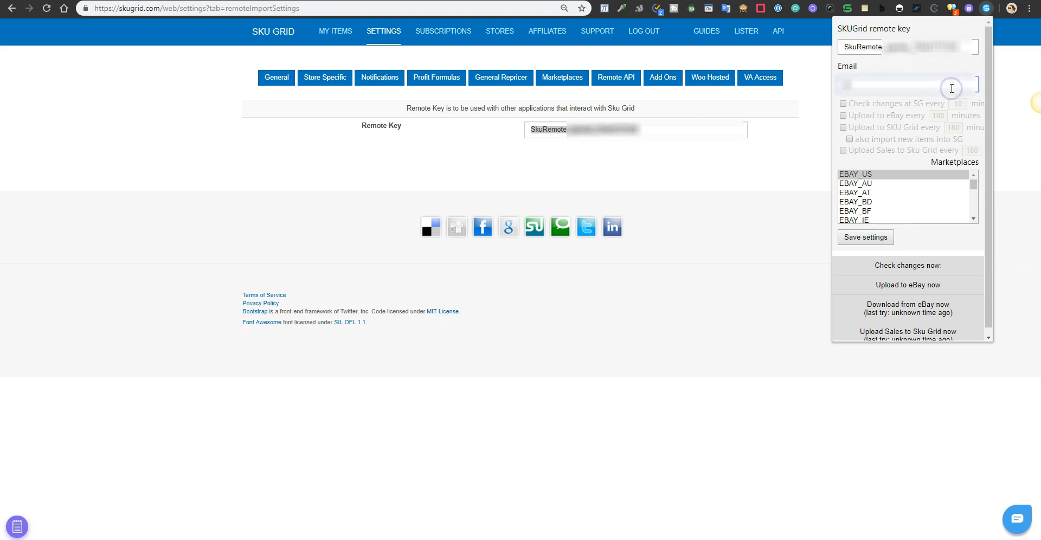
text(...)
click(948, 90)
- Enable the Check changes at SG every 10 minutes option
click(844, 104)
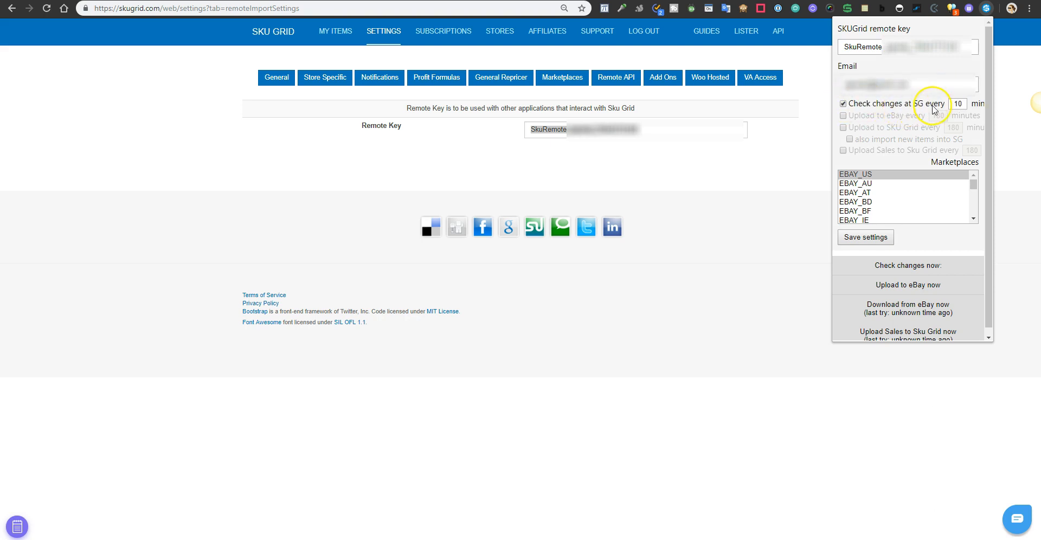
double_click(965, 106)
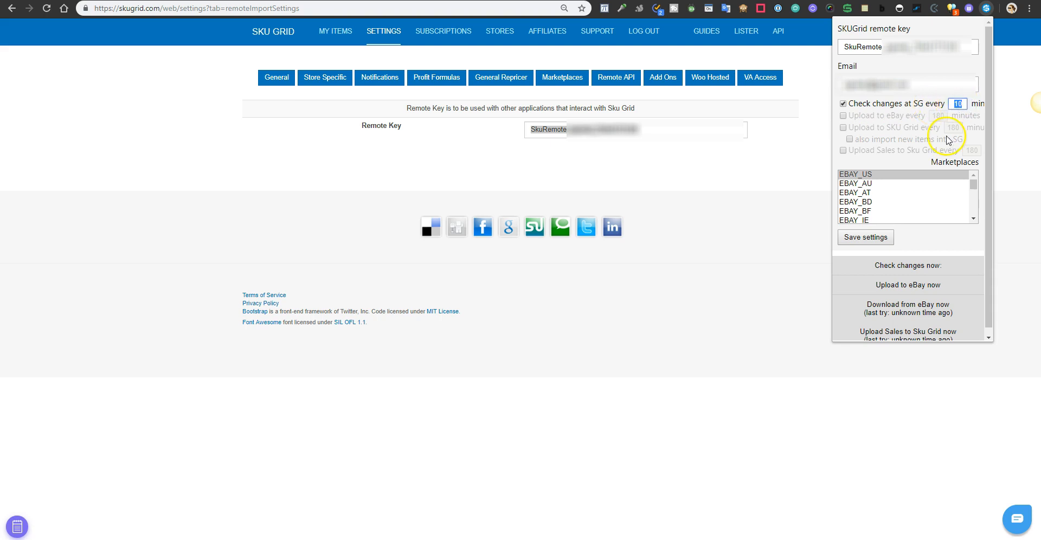
click(843, 103)
click(843, 103)
- Enable Upload to eBay and set its interval to 30 minutes
click(843, 117)
double_click(937, 116)
text(30)
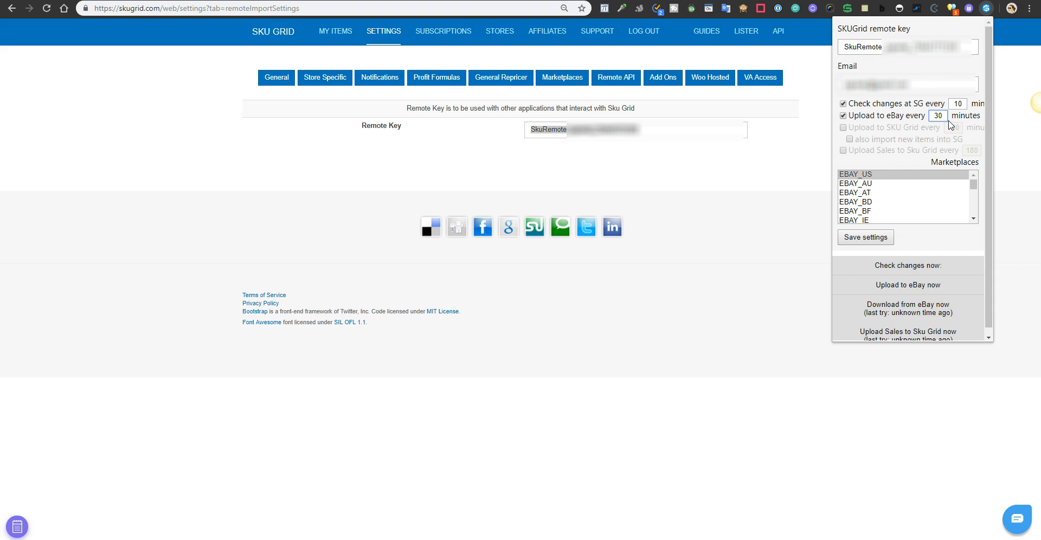
- Enable the Upload to SKU Grid every 180 minutes option
click(843, 127)
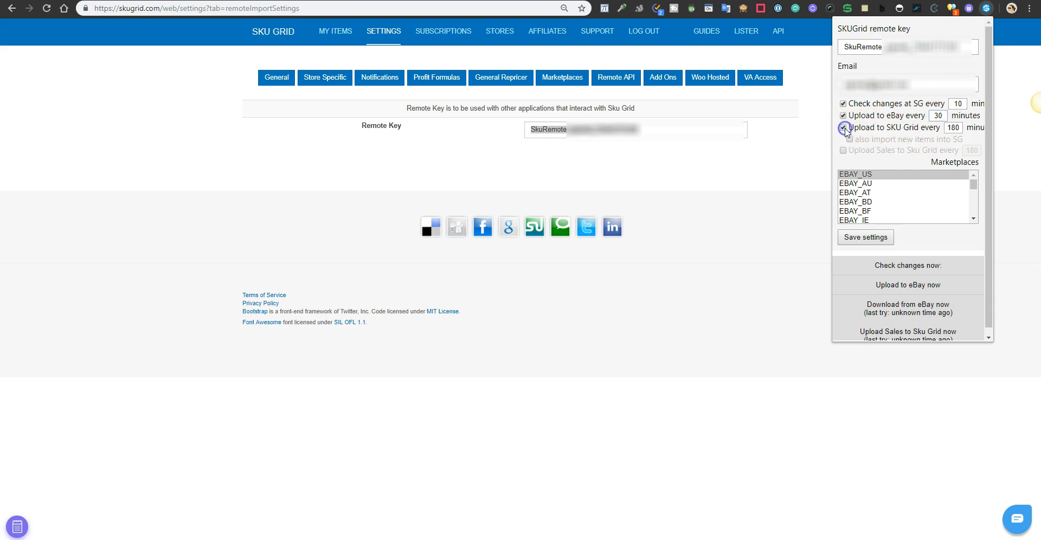
double_click(955, 129)
click(929, 161)
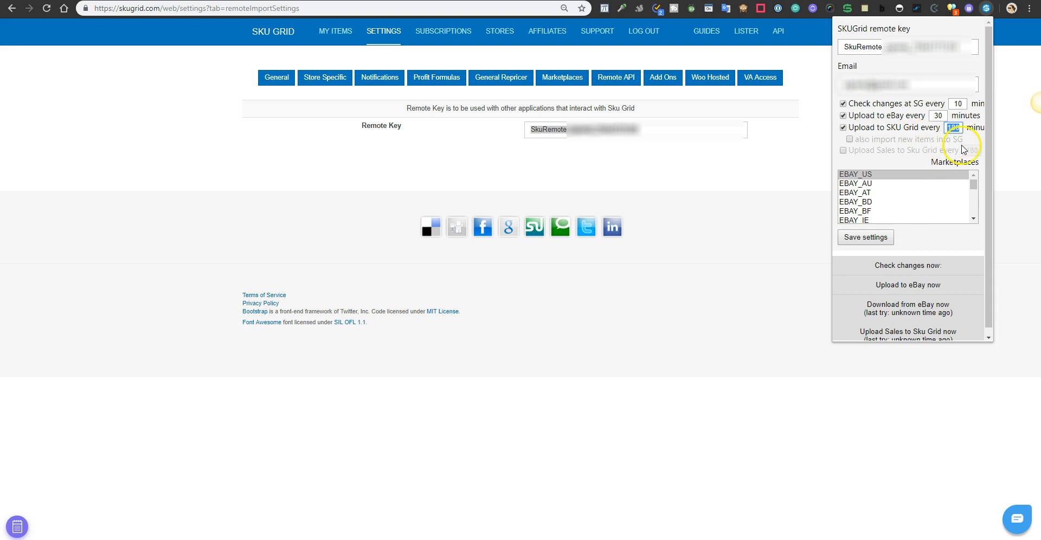
- Turn on also import new items into SG and the Upload Sales to Sku Grid option
click(850, 140)
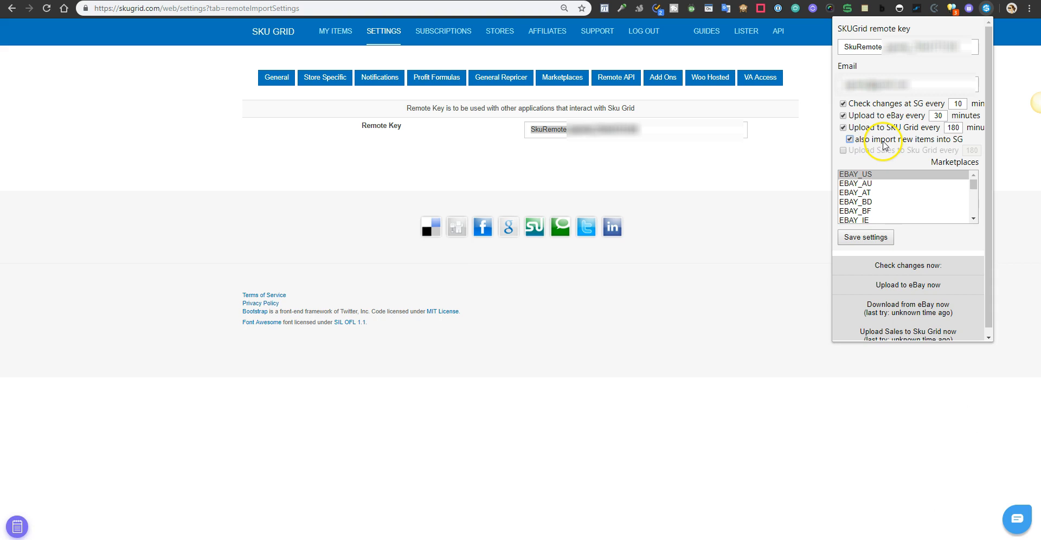
click(849, 139)
click(850, 138)
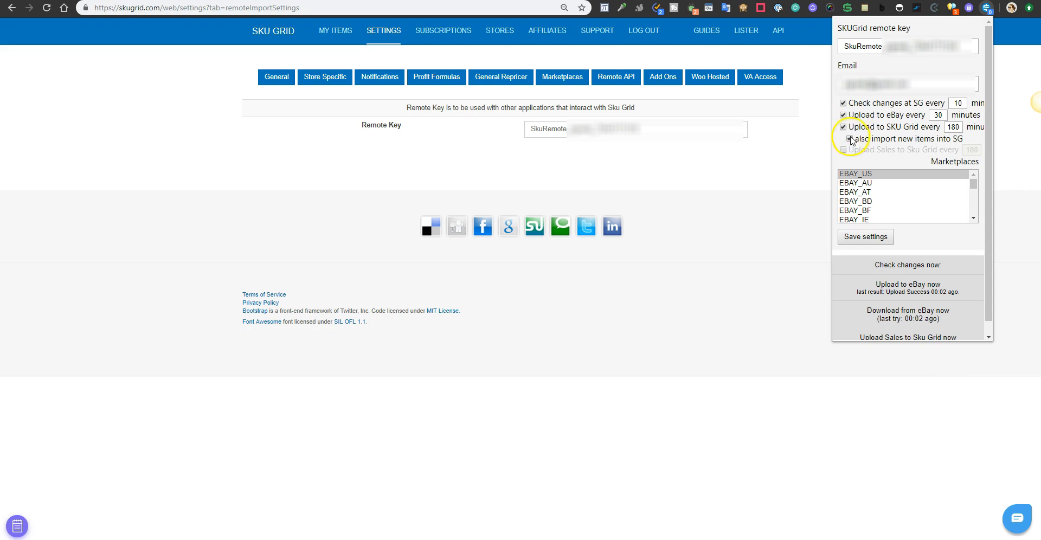
click(850, 138)
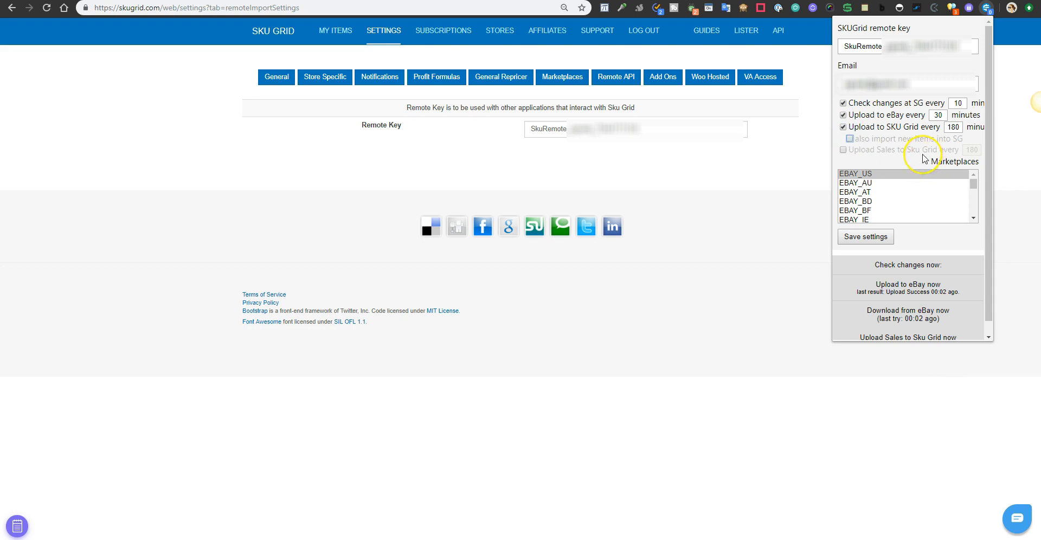
click(849, 139)
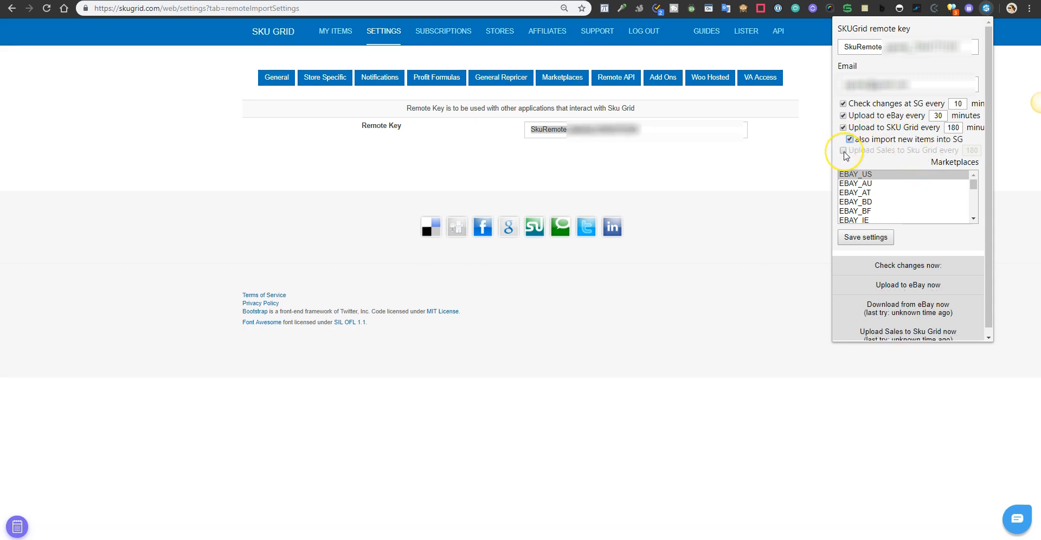
click(843, 150)
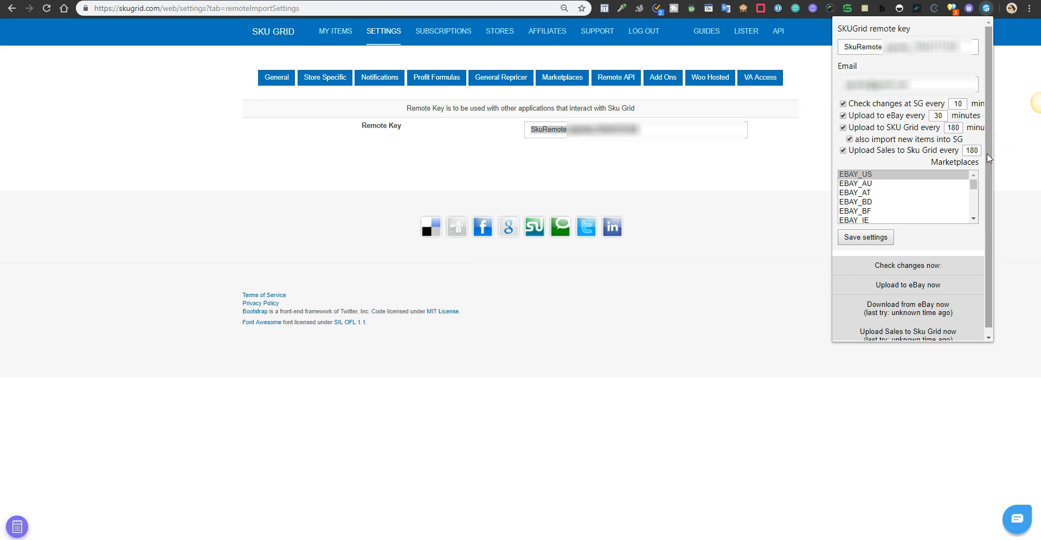
key(Tab)
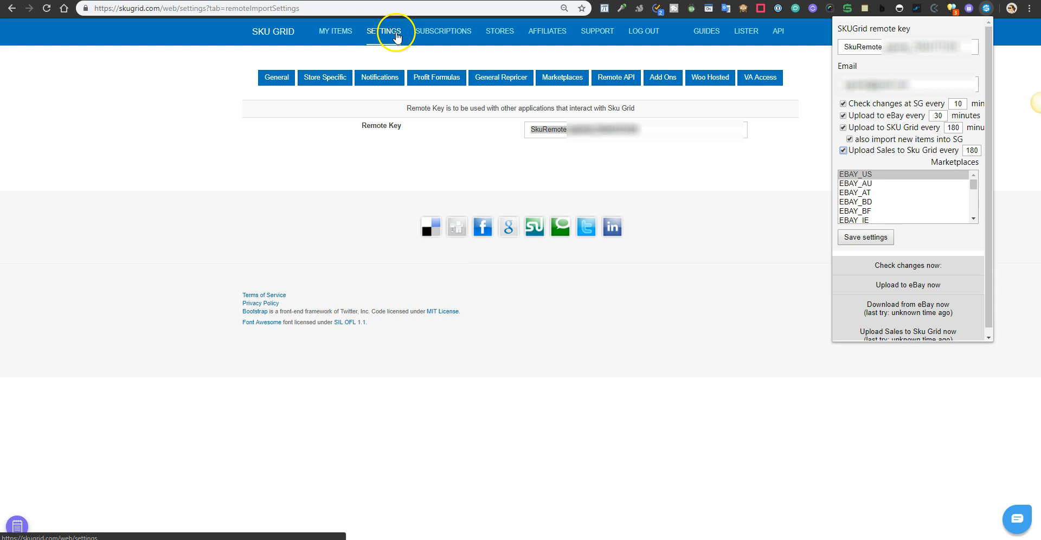
- Select EBAY_US in the Marketplaces list and save the extension settings
click(878, 174)
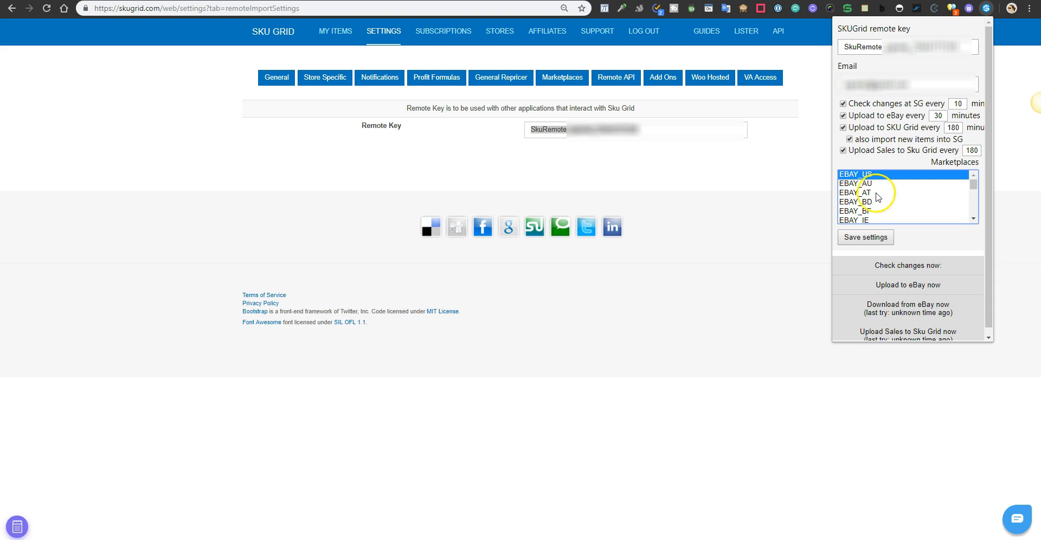
ctrl+click(866, 185)
ctrl+click(866, 193)
ctrl+click(864, 193)
ctrl+click(865, 183)
click(867, 237)
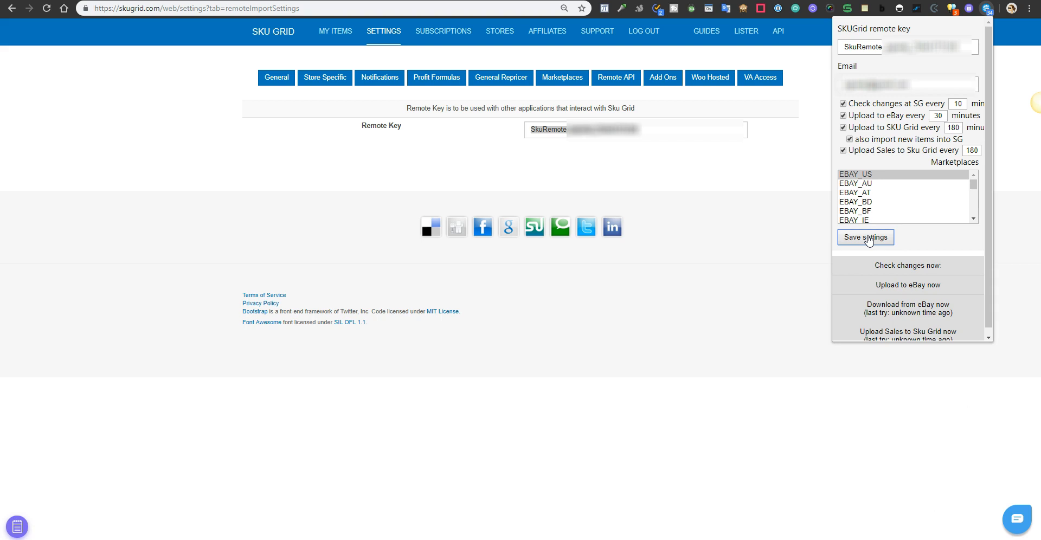
click(867, 238)
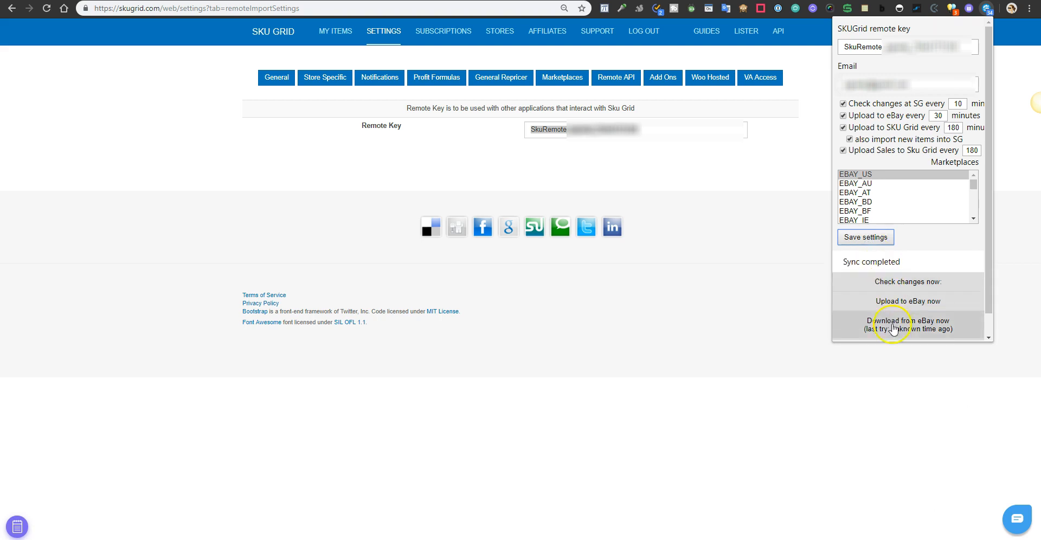
- Run an immediate check for changes at Sku Grid
click(915, 333)
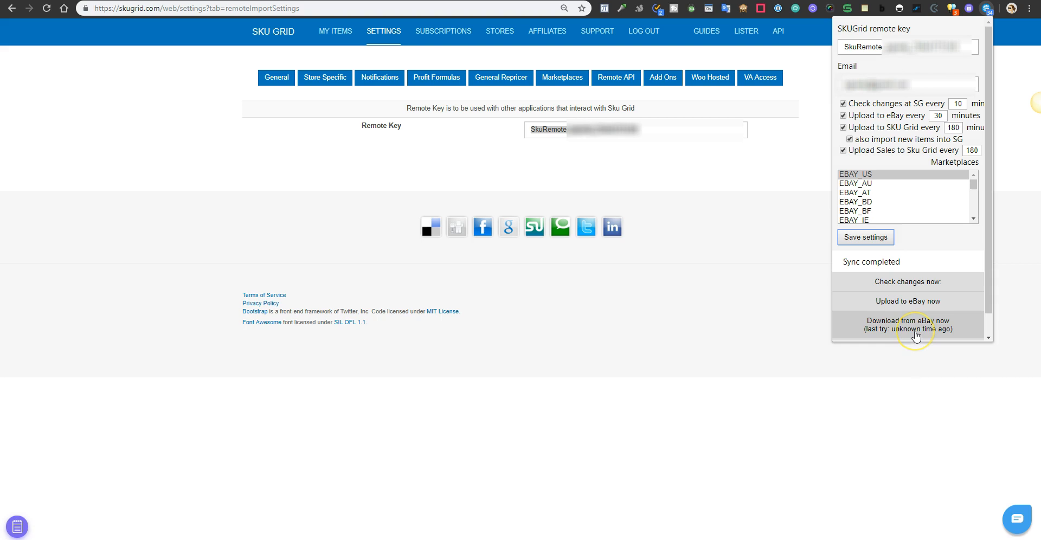
click(931, 290)
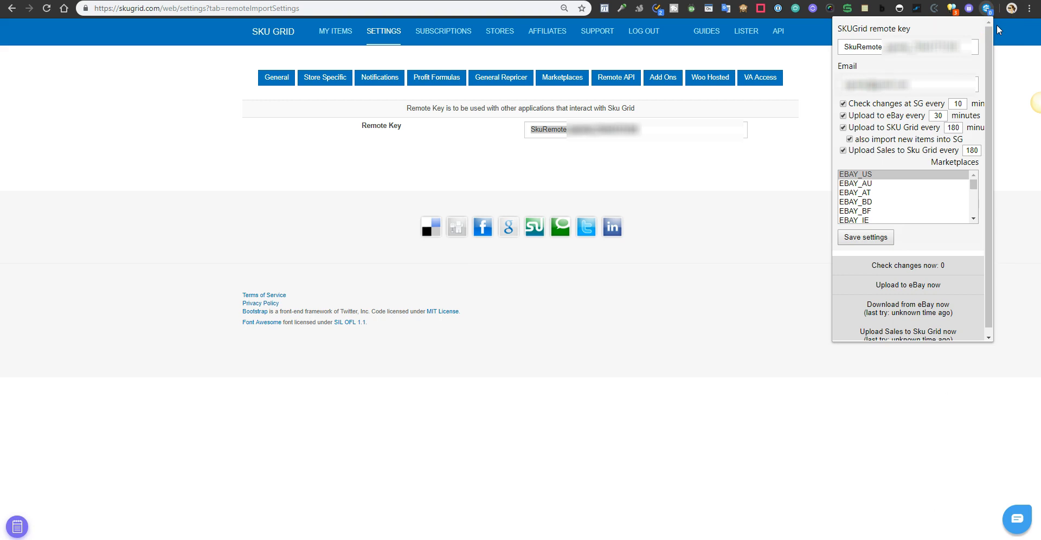
- Trigger an immediate upload to eBay
click(935, 290)
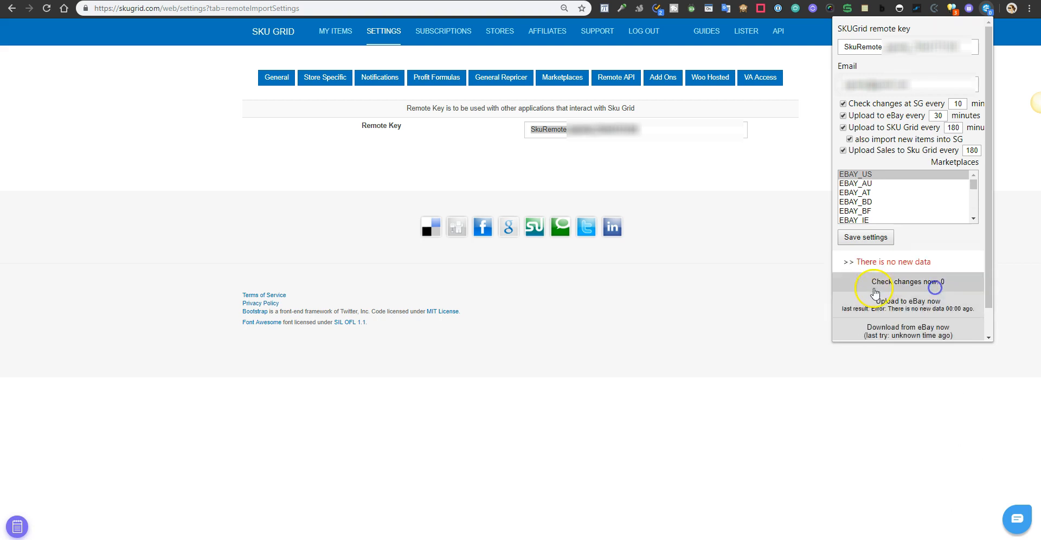
click(974, 318)
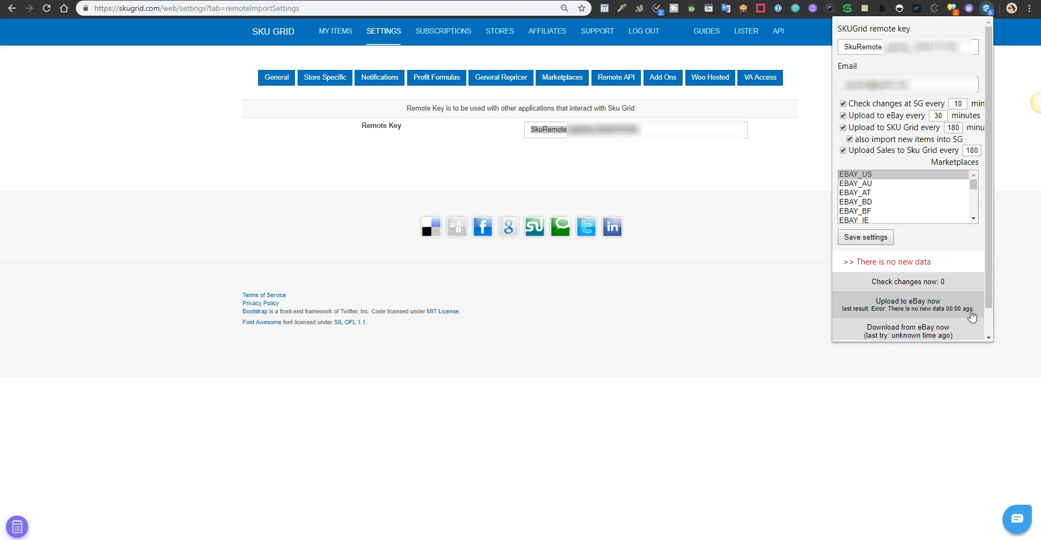
- Trigger an immediate download from eBay
scroll(897, 317, down, 1)
click(903, 303)
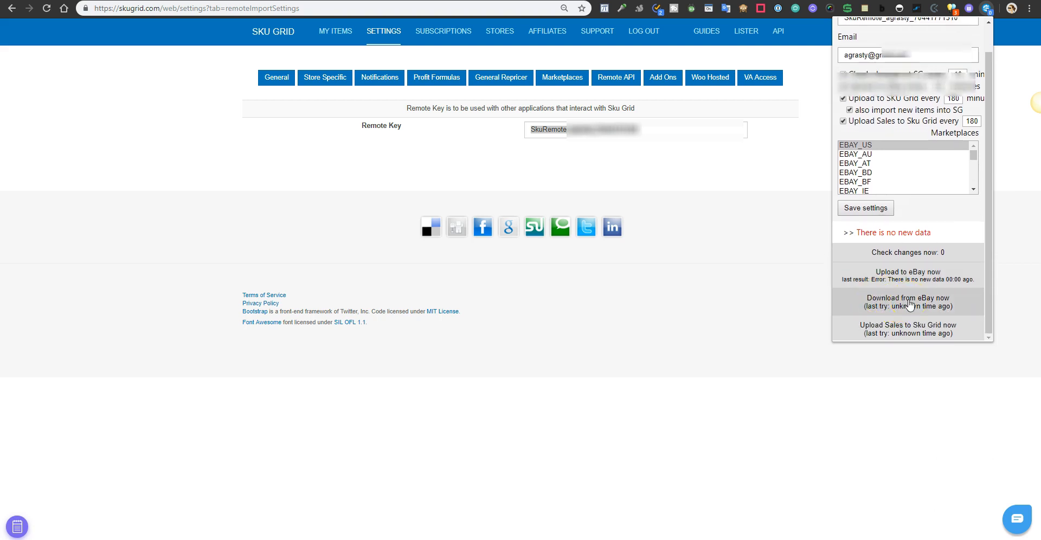
click(910, 304)
click(931, 313)
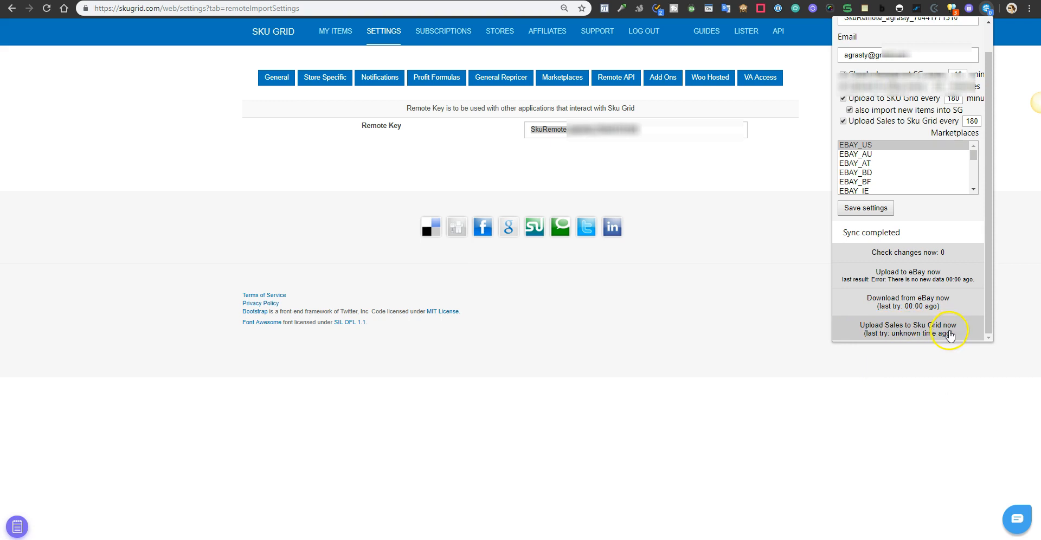
- Trigger an immediate upload of sales to Sku Grid
click(922, 340)
click(923, 336)
click(929, 337)
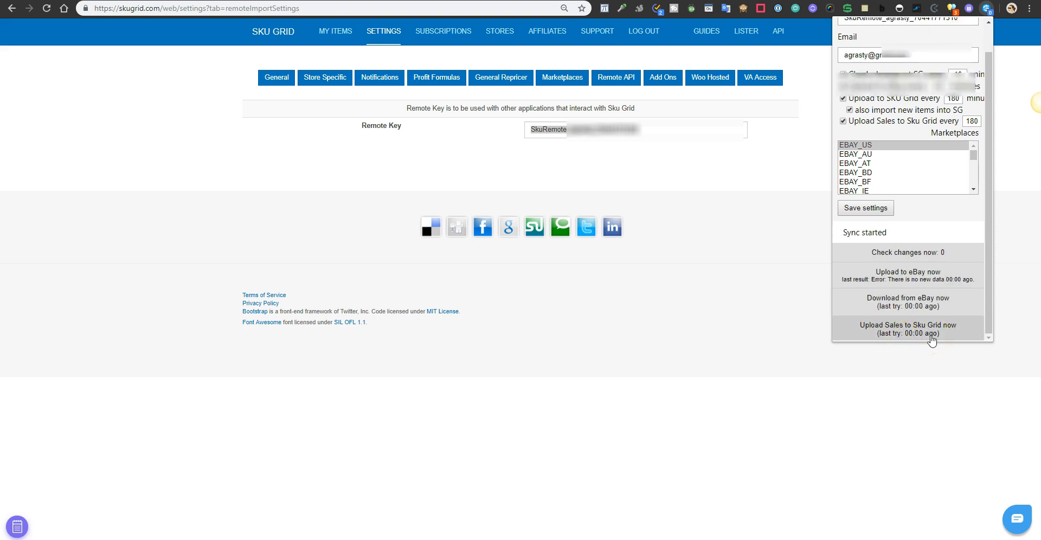